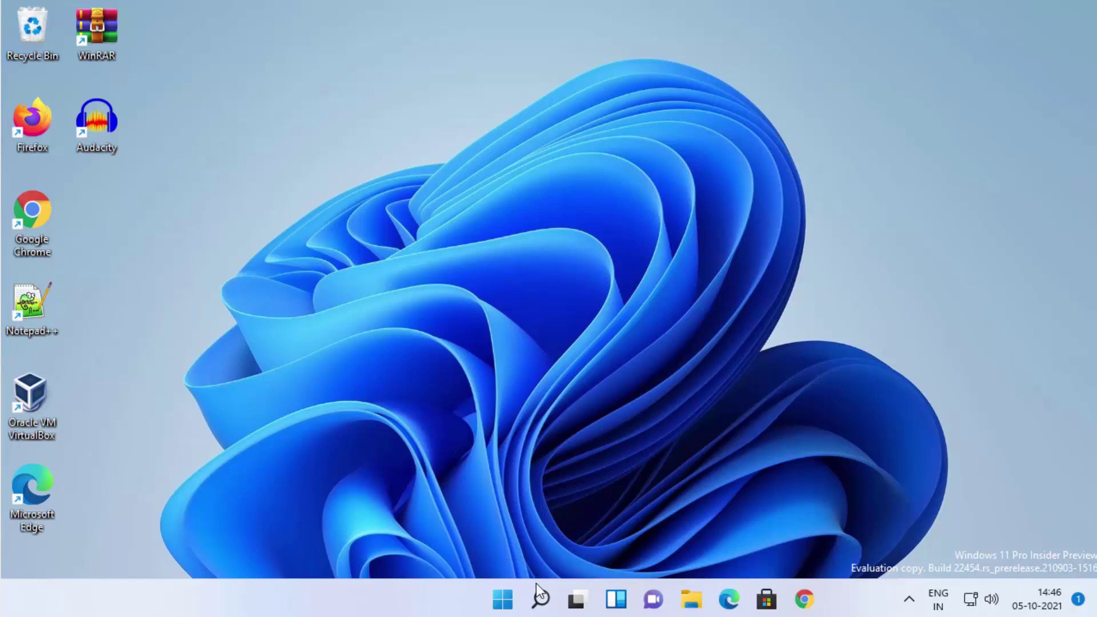
Find the Settings app through Windows search and launch it
{"action": "left_click", "coordinate": [539, 594]}
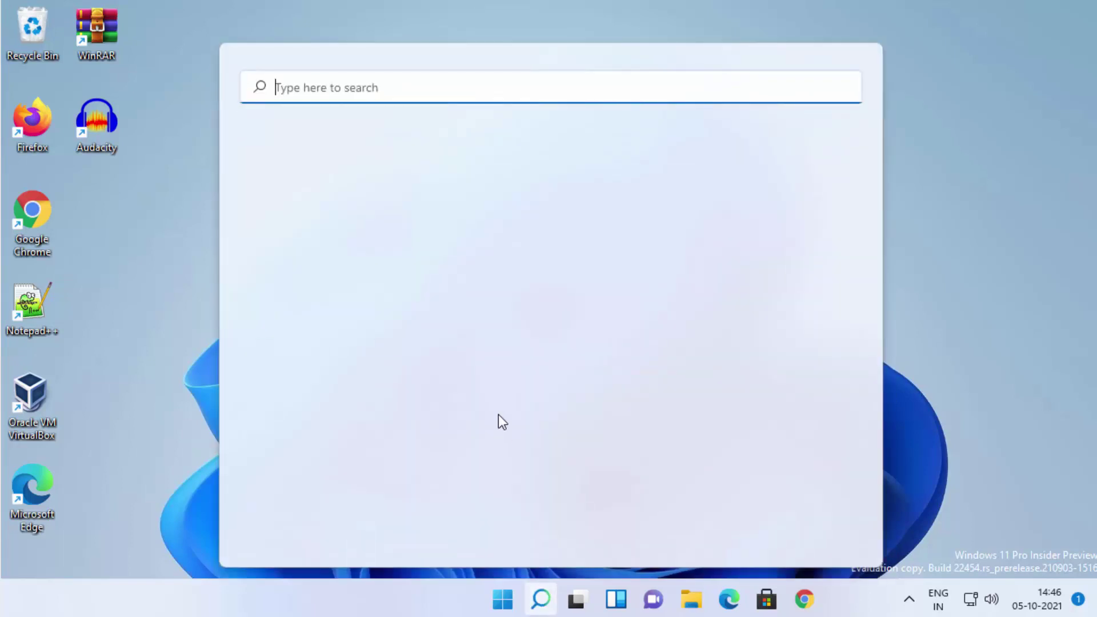
{"action": "type", "text": "se"}
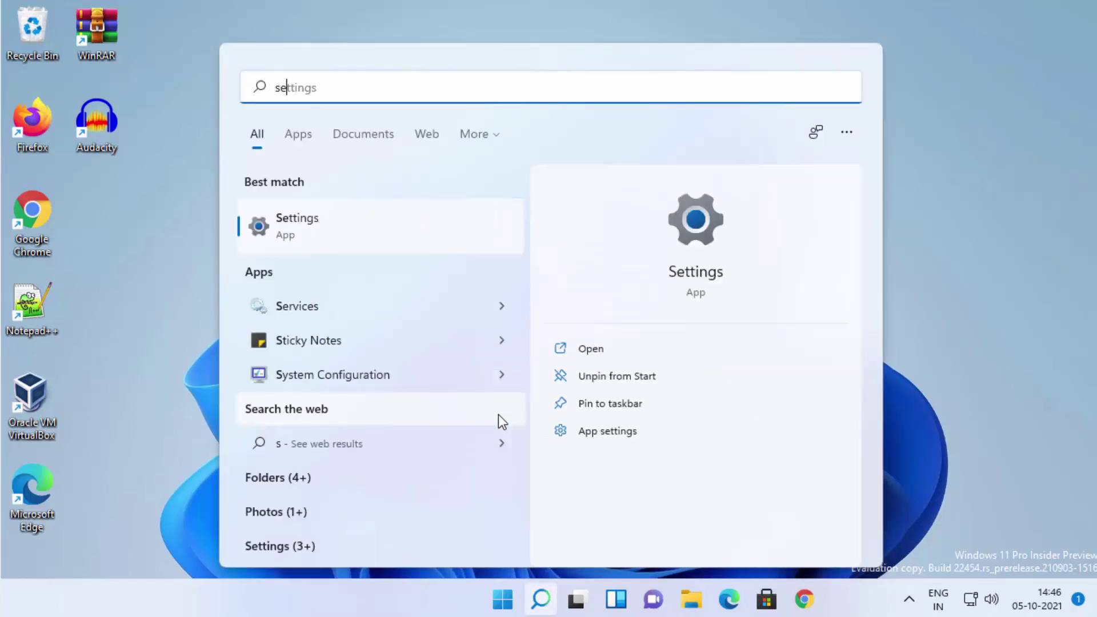
{"action": "type", "text": "tii"}
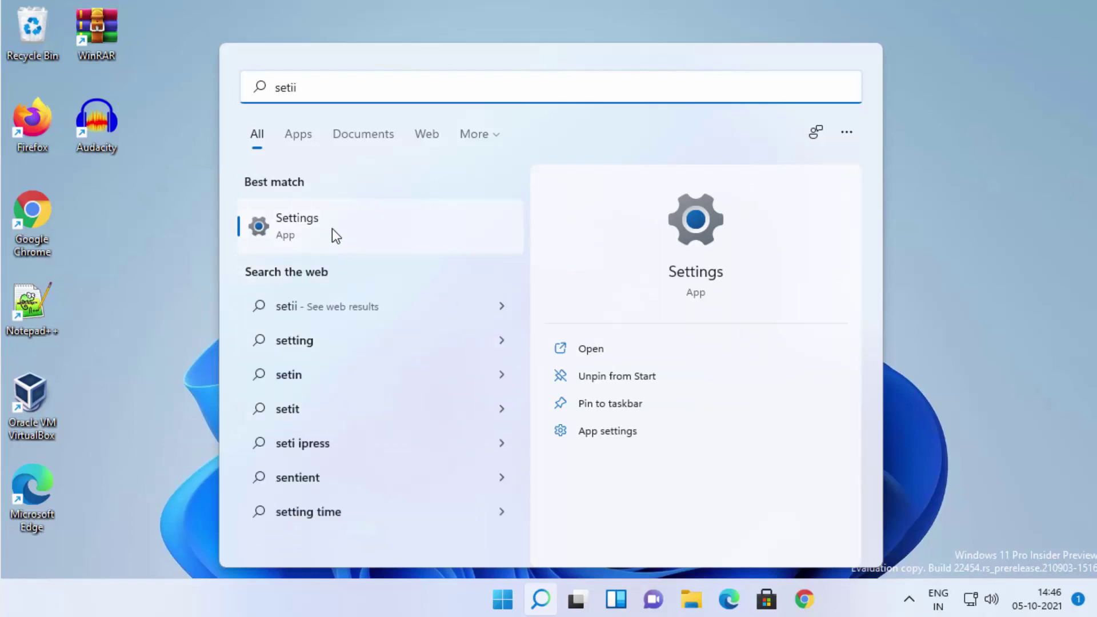
{"action": "left_click", "coordinate": [314, 228]}
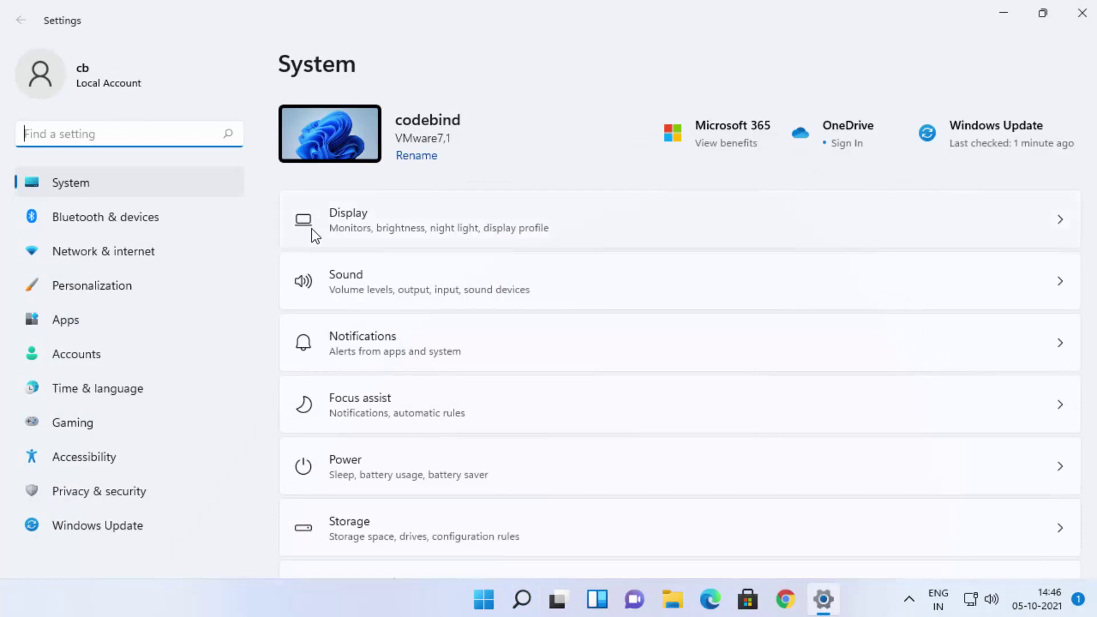
Go to Accounts > Sign-in options and expand the Password entry
{"action": "left_click", "coordinate": [130, 354]}
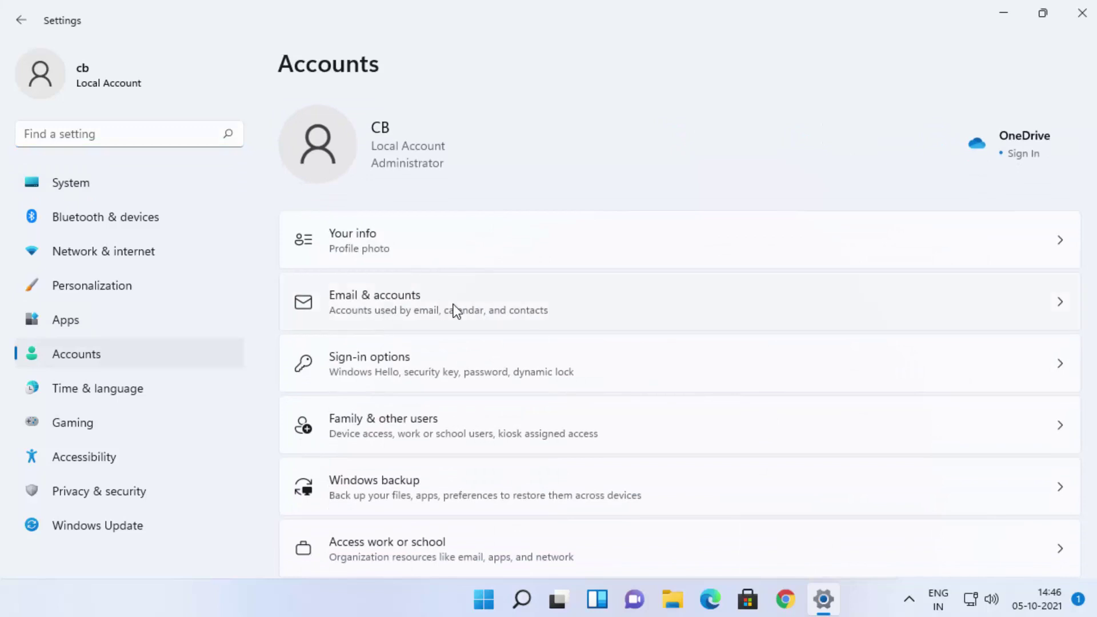
{"action": "scroll", "coordinate": [453, 305], "scroll_direction": "down", "scroll_amount": 1}
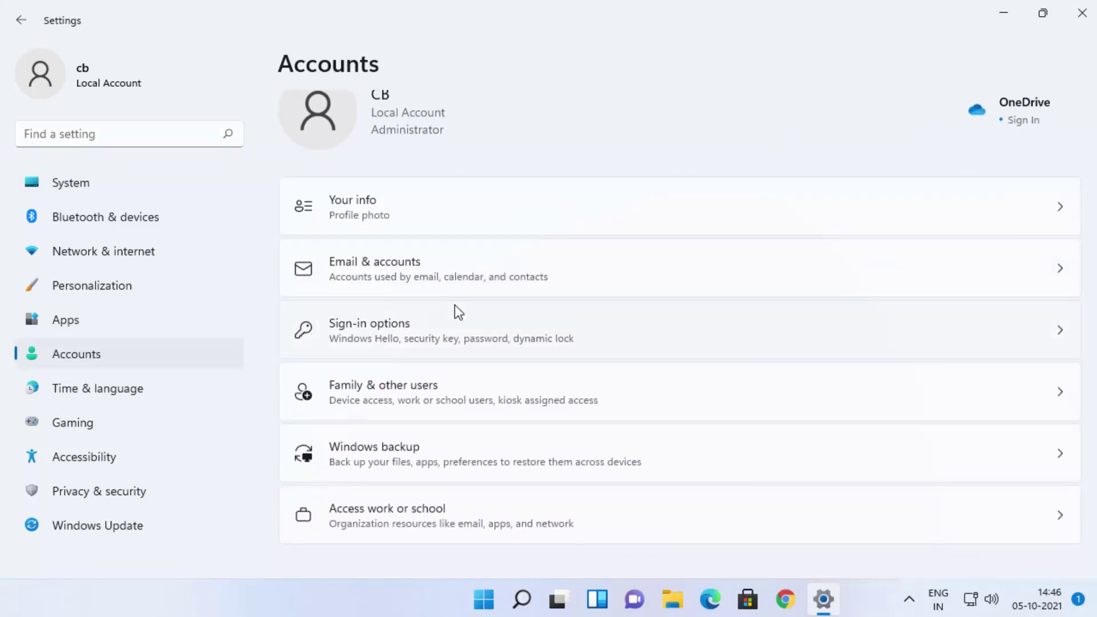
{"action": "left_click", "coordinate": [407, 329]}
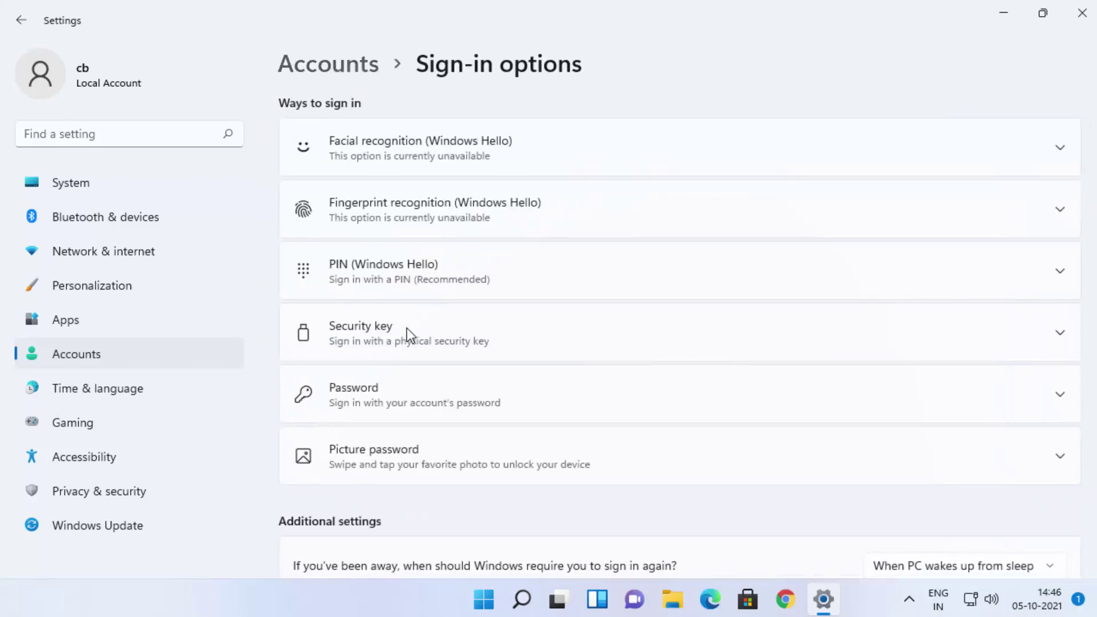
{"action": "left_click", "coordinate": [477, 397]}
{"action": "scroll", "coordinate": [513, 375], "scroll_direction": "down", "scroll_amount": 2}
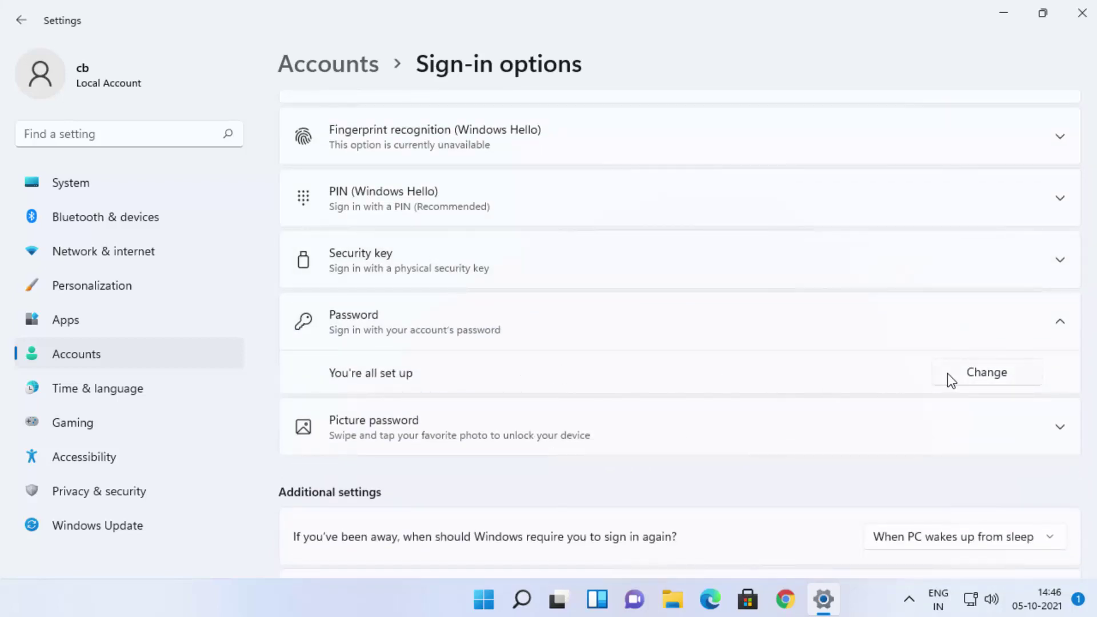
Remove cb's password: verify the current one, leave new fields blank, hint 'no password'
{"action": "left_click", "coordinate": [976, 376]}
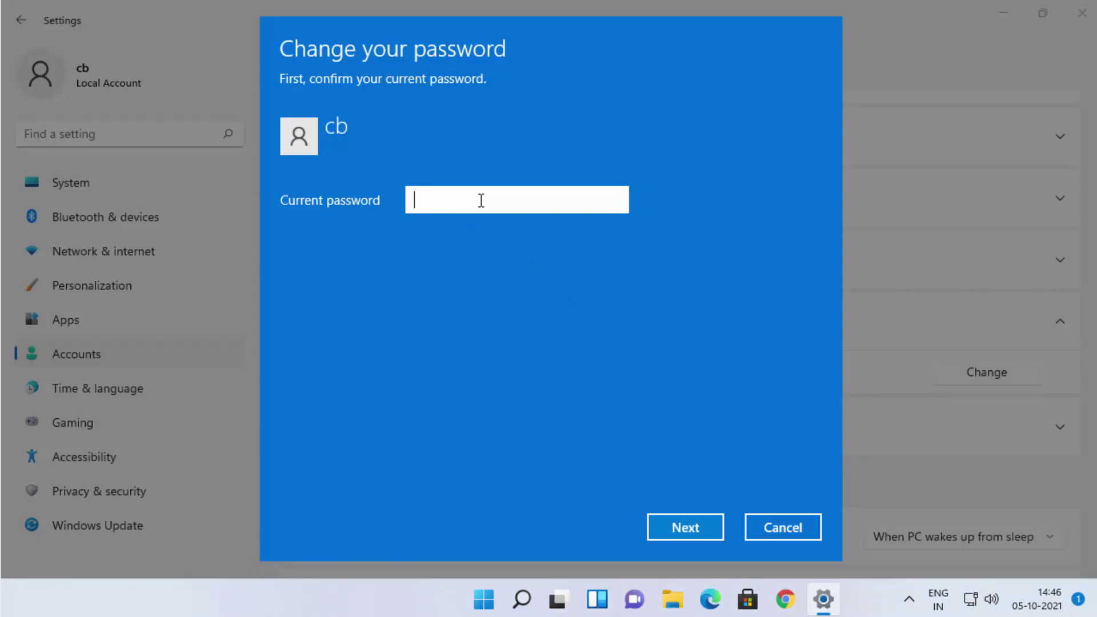
{"action": "type", "text": "••••••"}
{"action": "left_click", "coordinate": [661, 526]}
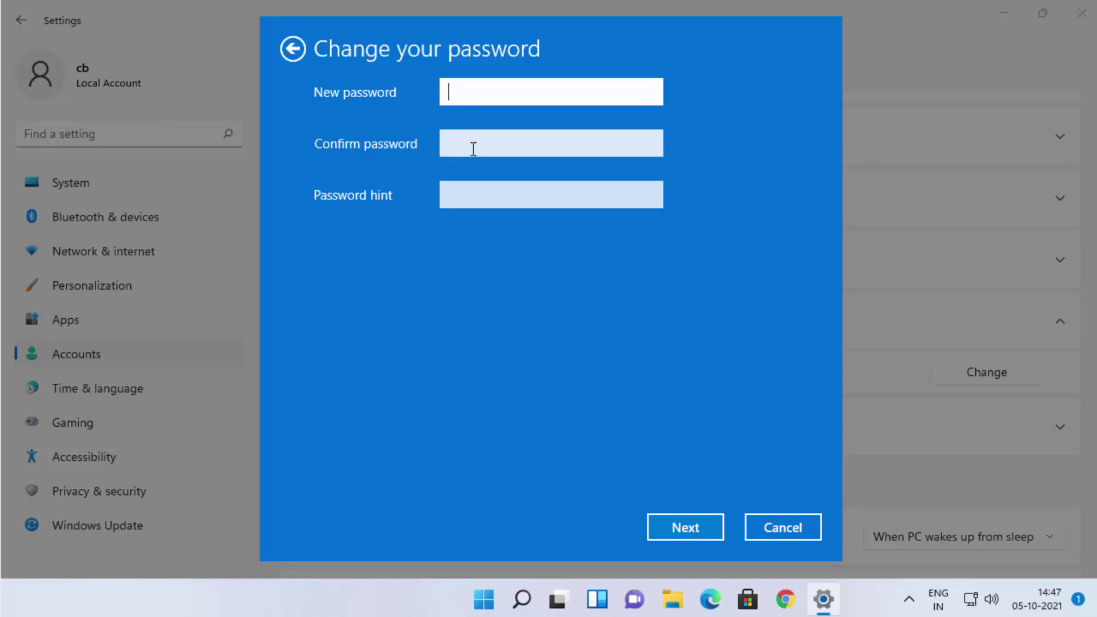
{"action": "left_click", "coordinate": [474, 194]}
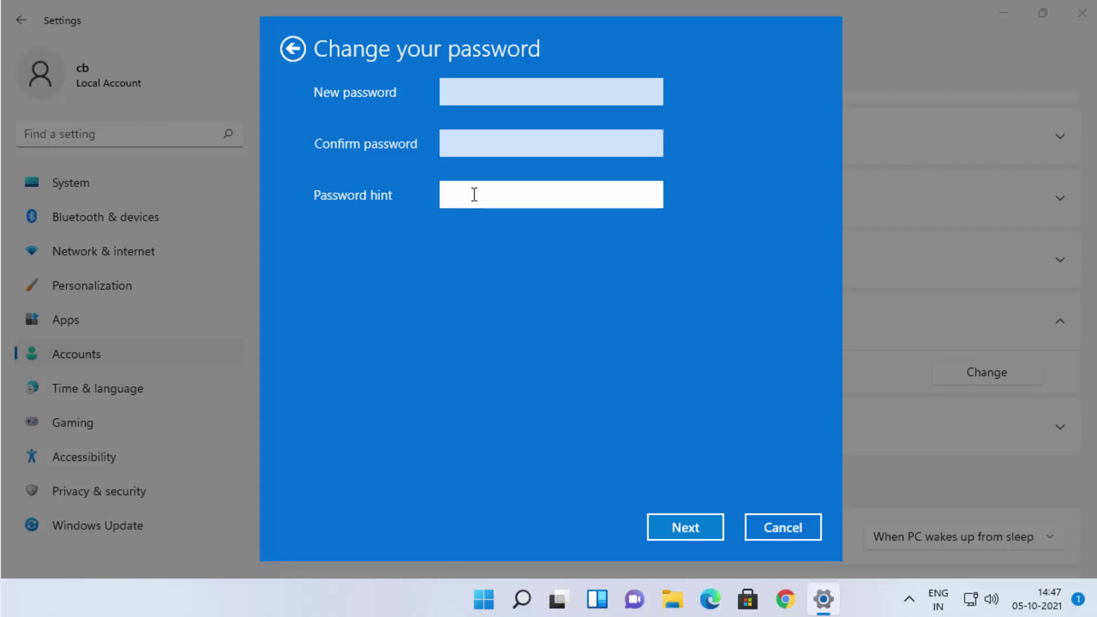
{"action": "type", "text": "no password"}
{"action": "left_click", "coordinate": [669, 527]}
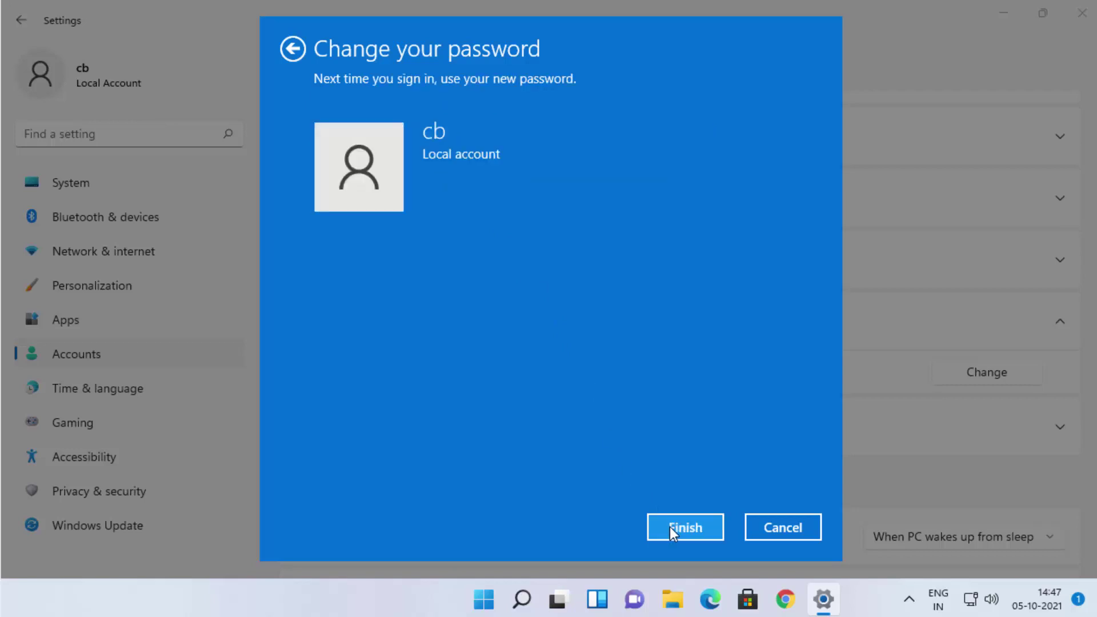
{"action": "left_click", "coordinate": [667, 529]}
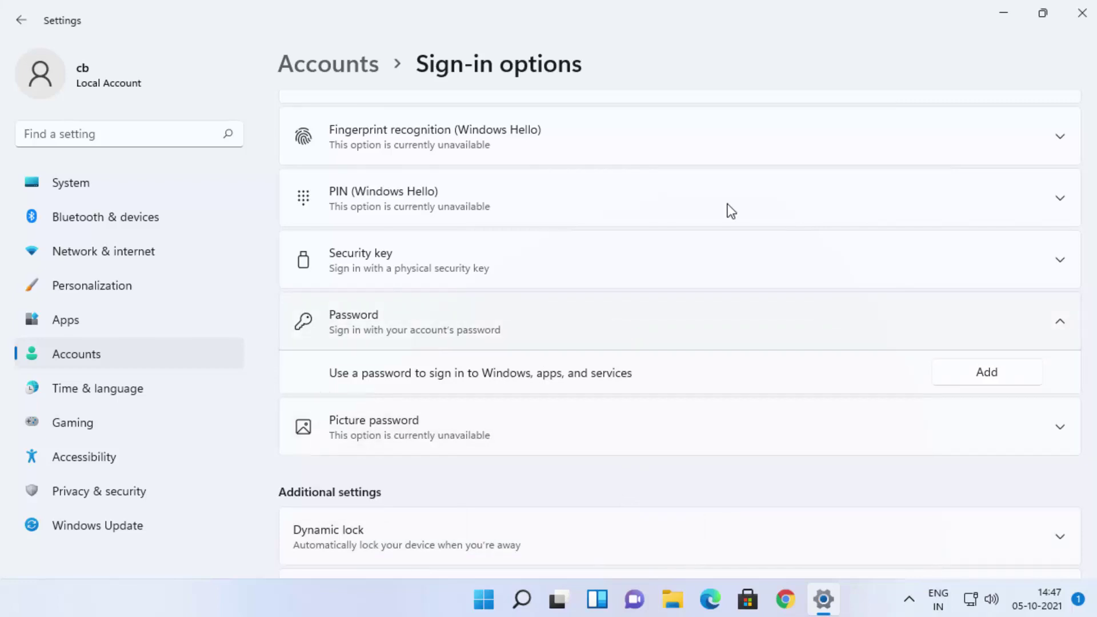
Close Settings, sign out of cb from the Start menu, and sign back in passwordless
{"action": "left_click", "coordinate": [1069, 17]}
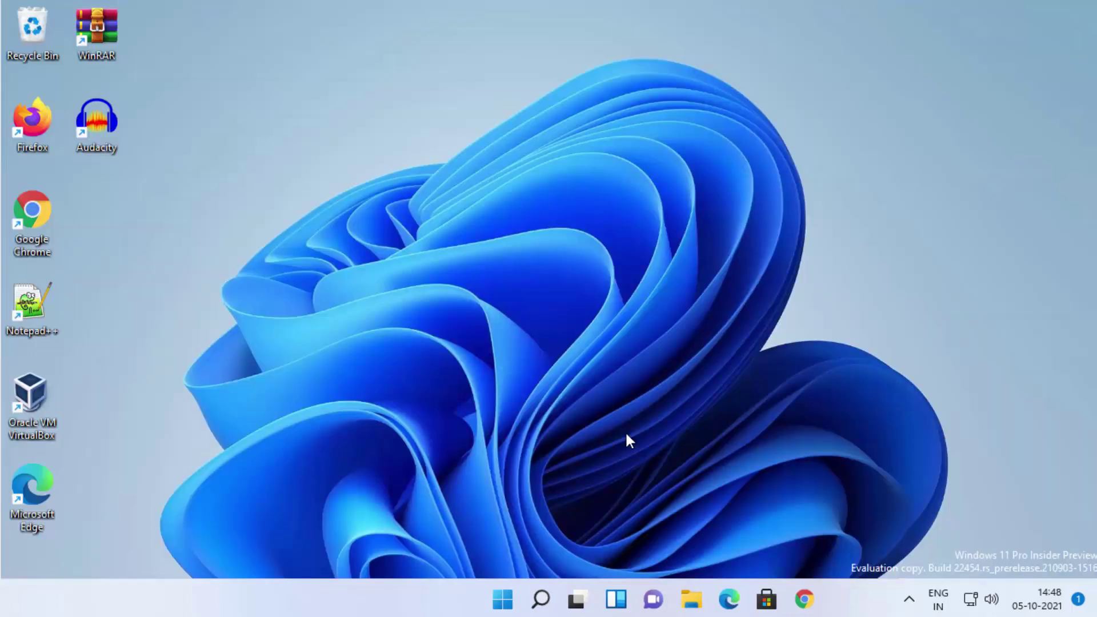
{"action": "left_click", "coordinate": [502, 600]}
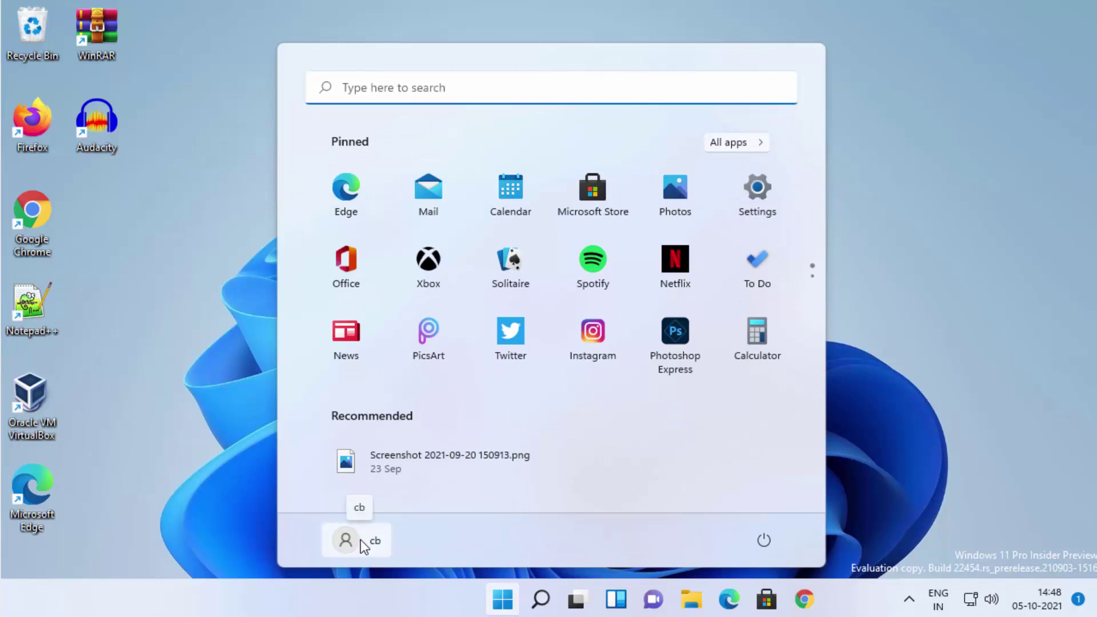
{"action": "left_click", "coordinate": [363, 545]}
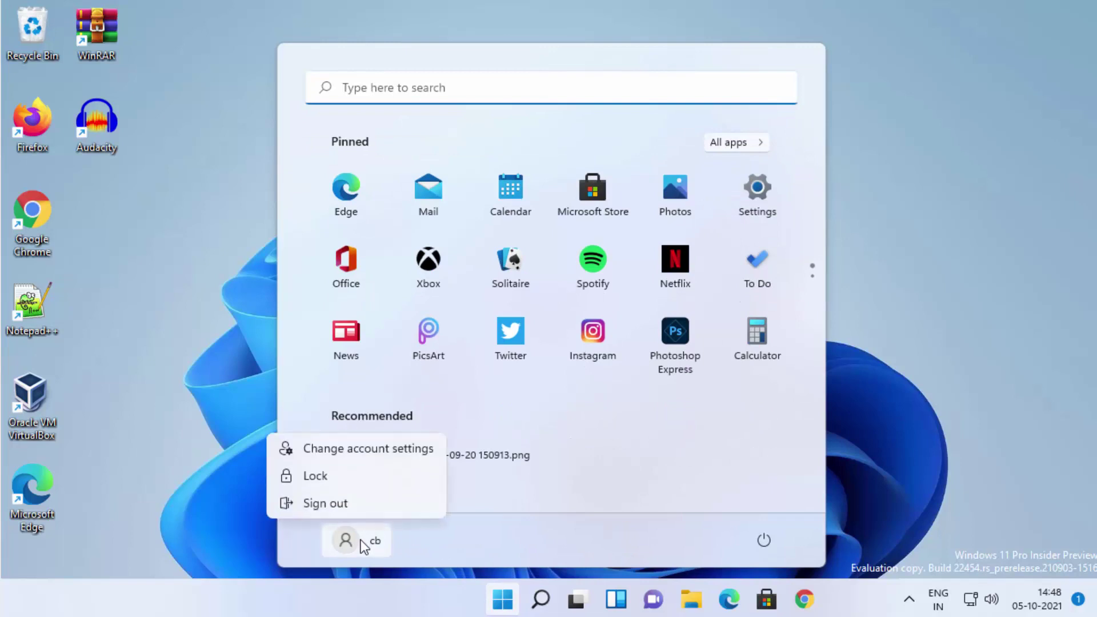
{"action": "left_click", "coordinate": [341, 504]}
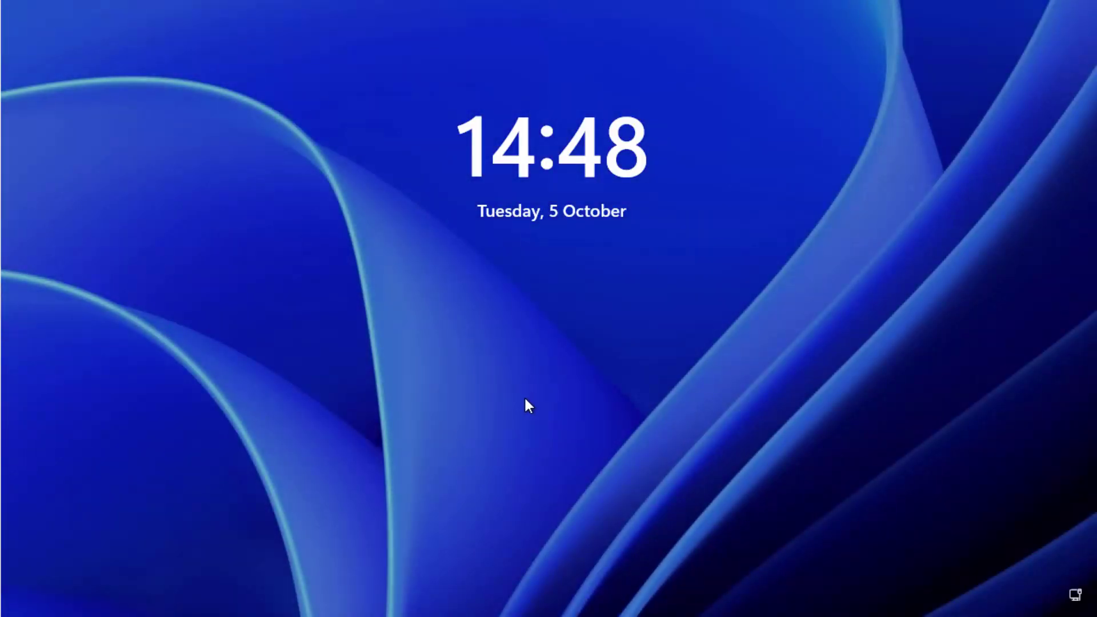
{"action": "left_click", "coordinate": [574, 407]}
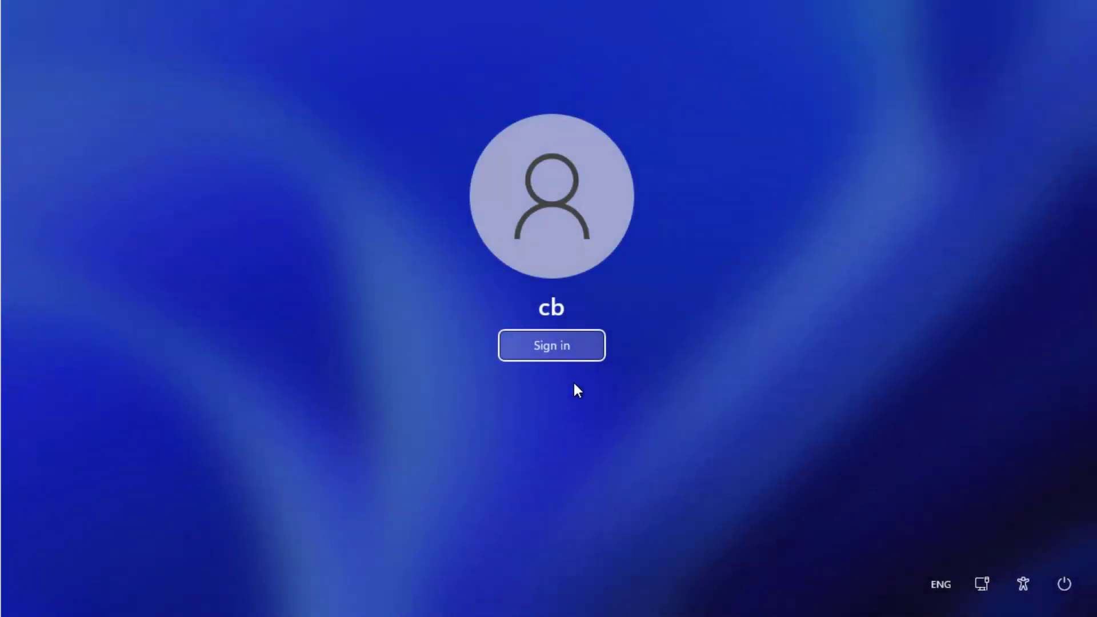
{"action": "left_click", "coordinate": [550, 349]}
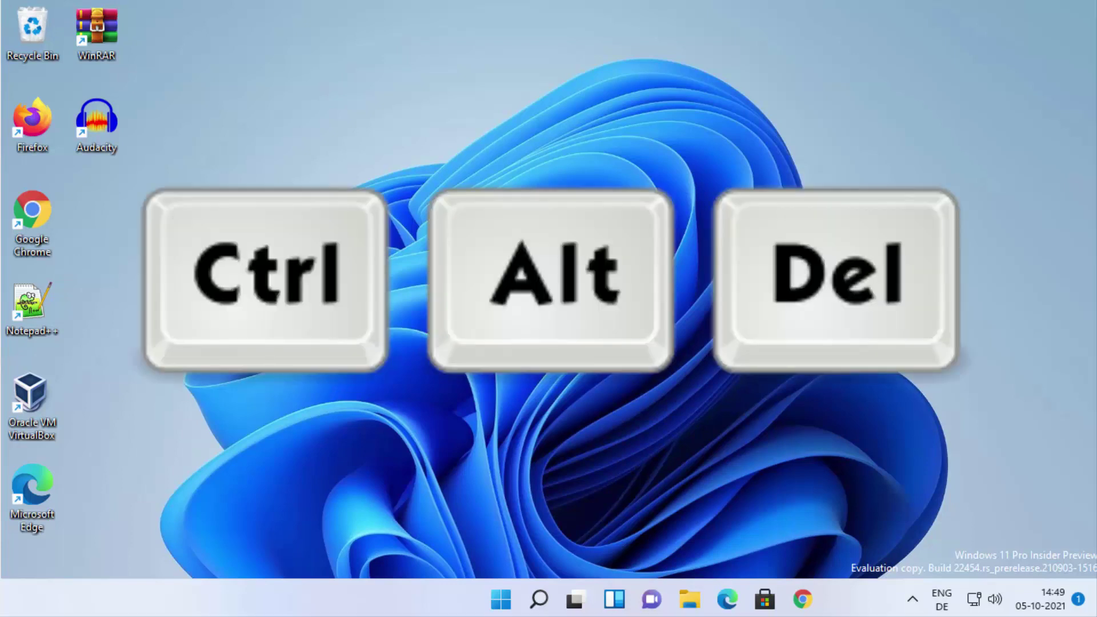
Use Ctrl+Alt+Del > Change a password for cb, submitting with all password fields blank
{"action": "key", "text": "ctrl+alt+Delete"}
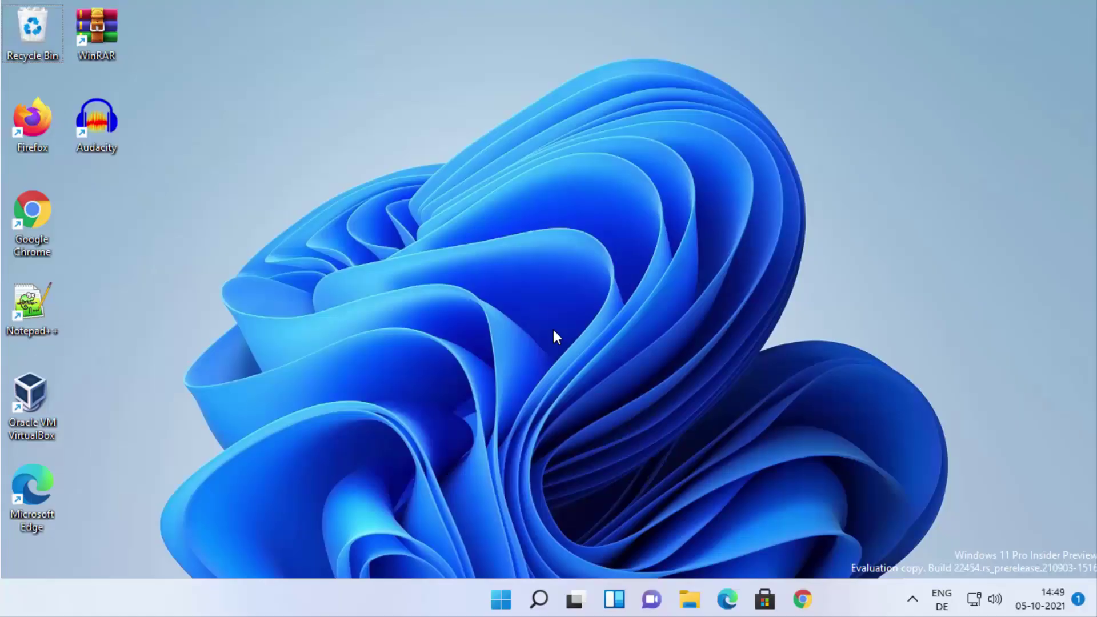
{"action": "key", "text": "ctrl+alt+Delete"}
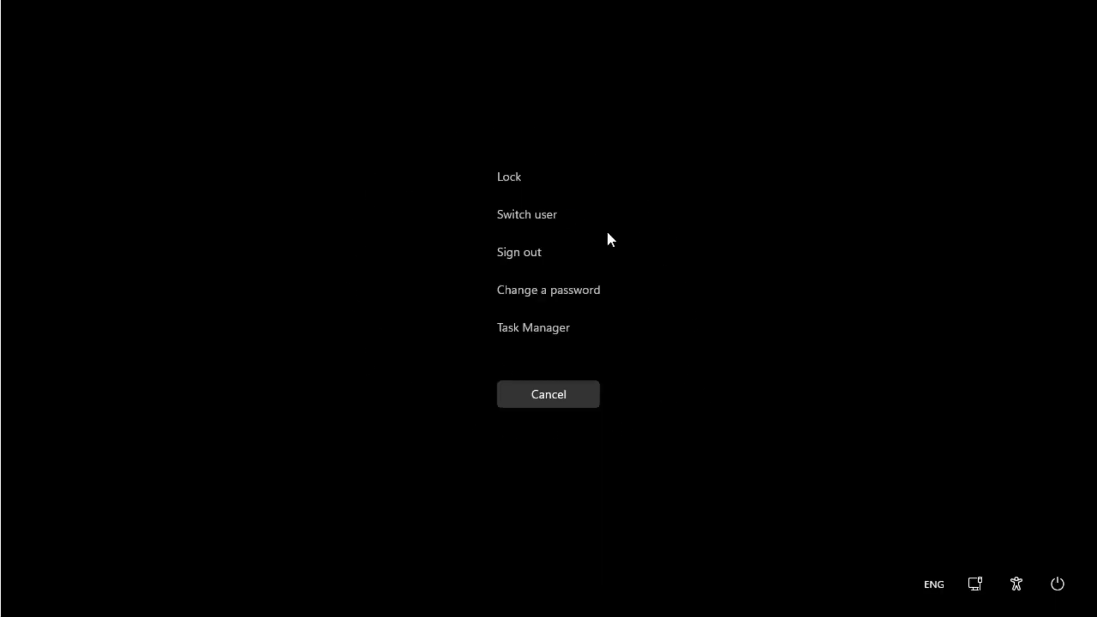
{"action": "left_click", "coordinate": [548, 294]}
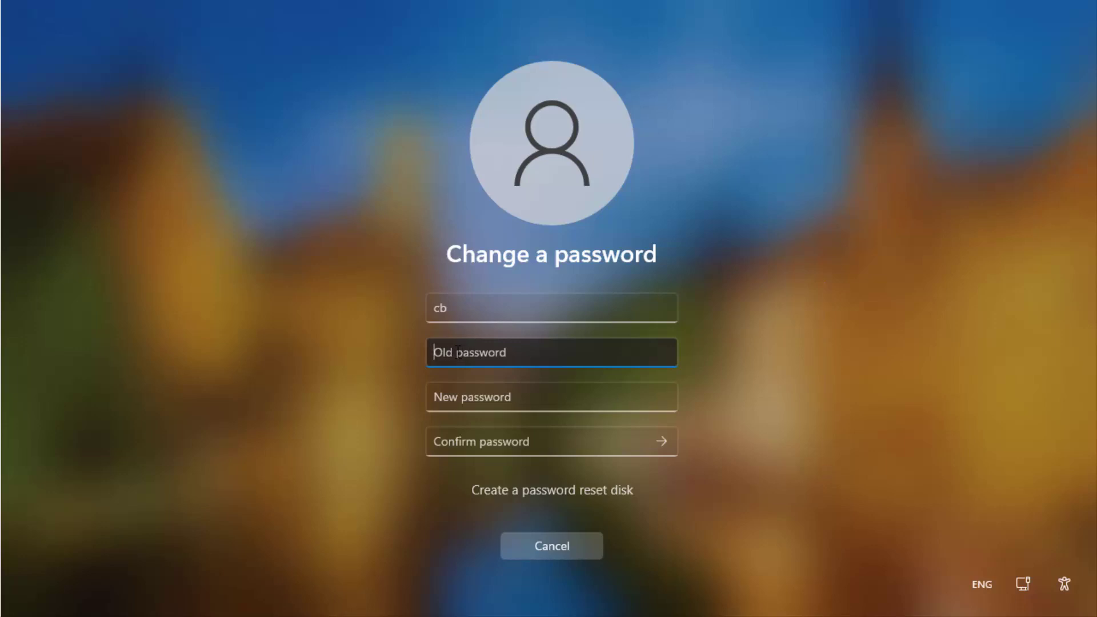
{"action": "left_click", "coordinate": [463, 391]}
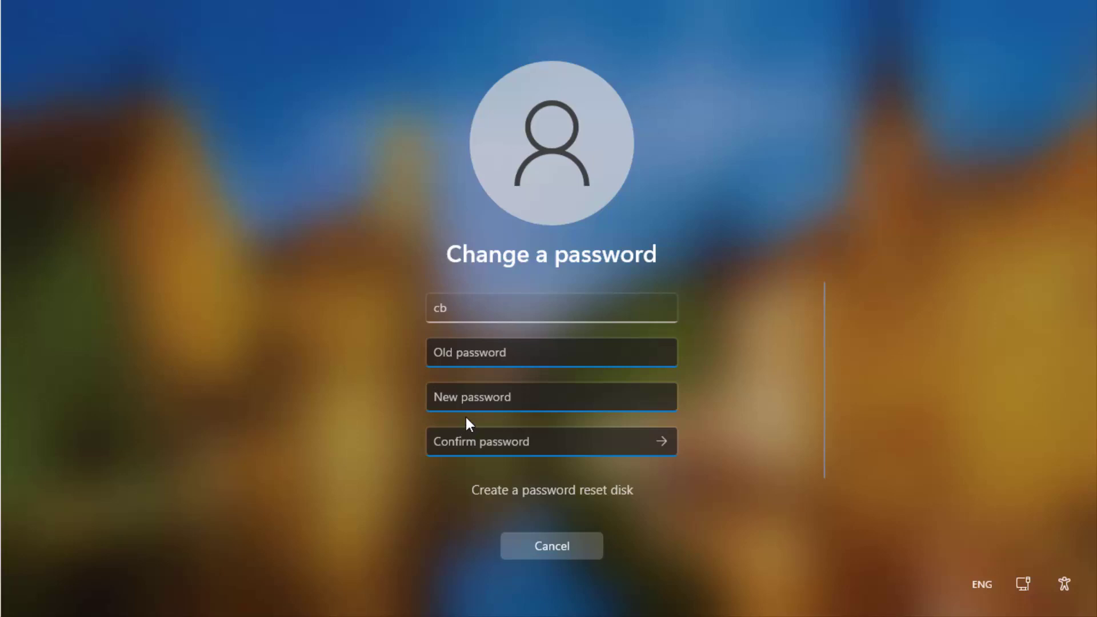
{"action": "left_click", "coordinate": [460, 445]}
{"action": "left_click", "coordinate": [464, 401]}
{"action": "left_click", "coordinate": [461, 438]}
{"action": "left_click", "coordinate": [660, 442]}
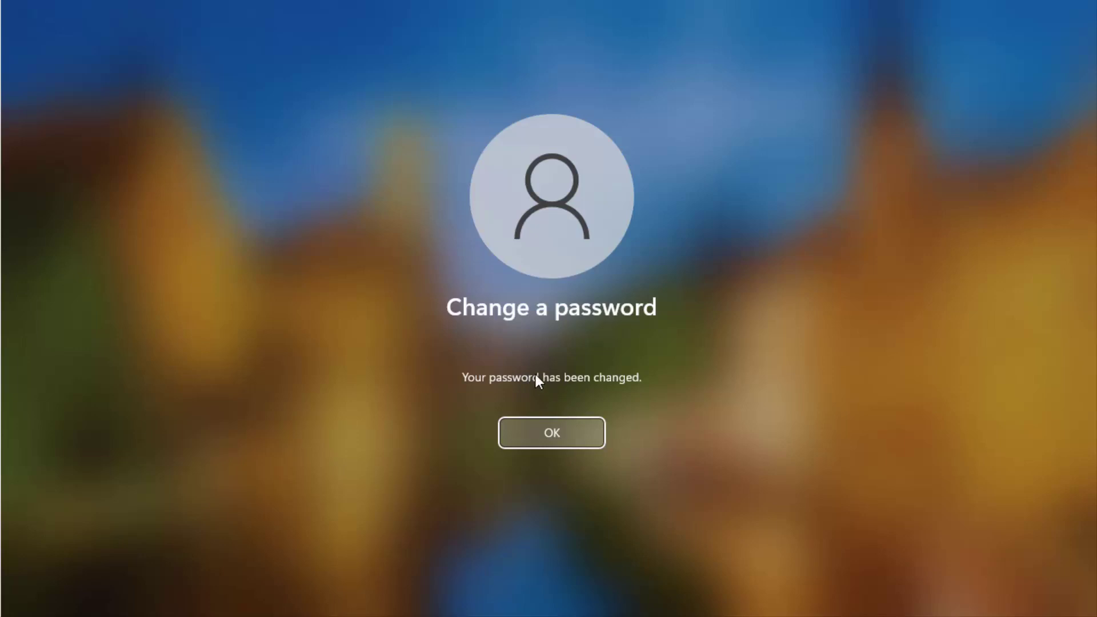
Acknowledge the 'Your password has been changed' confirmation with OK
{"action": "left_click", "coordinate": [543, 429]}
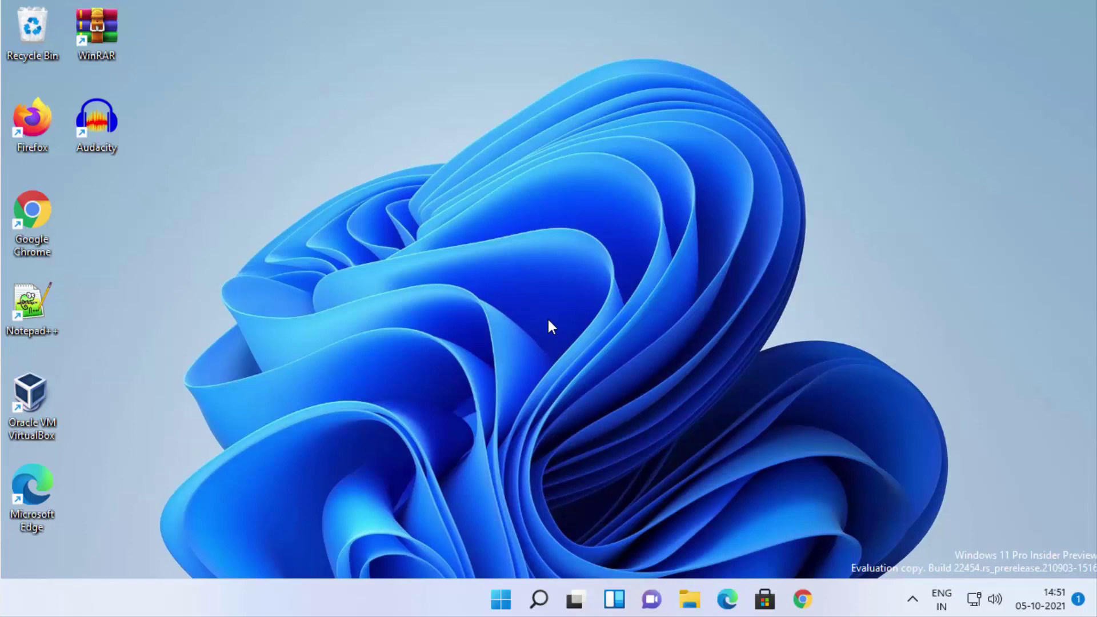
Launch Computer Management from the Start button's quick-link menu and move its window right
{"action": "right_click", "coordinate": [501, 601]}
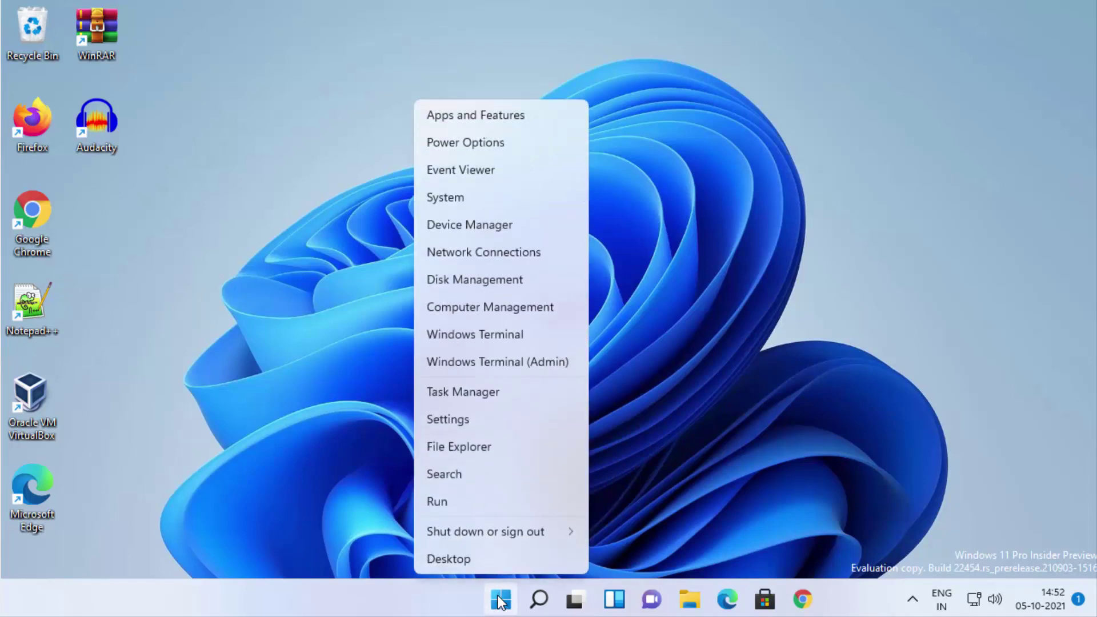
{"action": "left_click", "coordinate": [457, 308]}
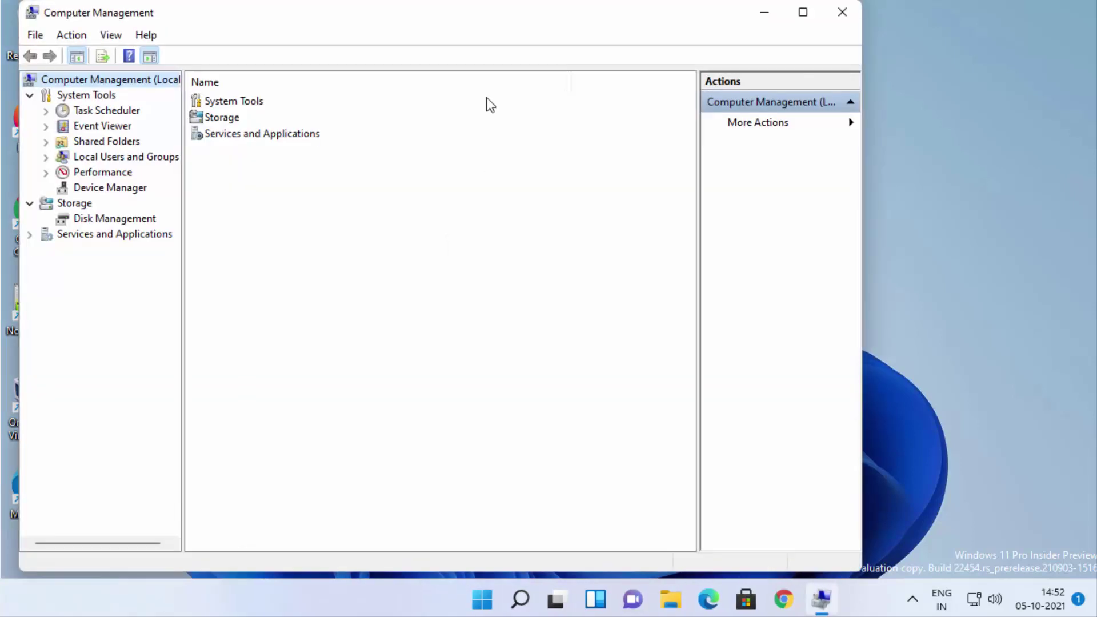
{"action": "left_click_drag", "start_coordinate": [469, 20], "coordinate": [597, 22]}
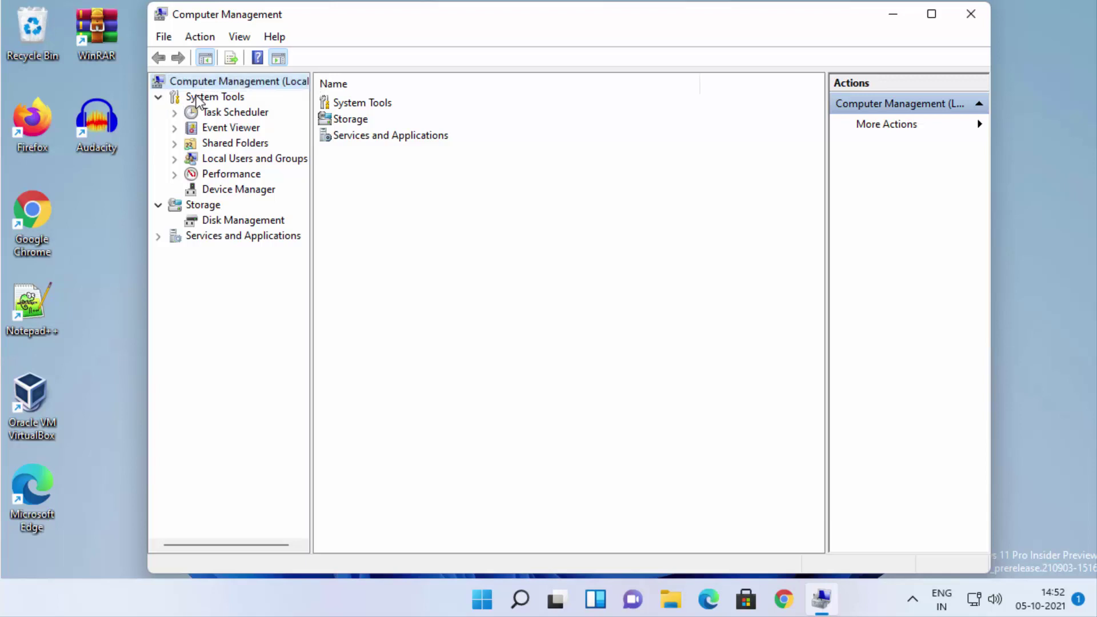
Expand Local Users and Groups, list Users, and select the cb account
{"action": "left_click", "coordinate": [217, 162]}
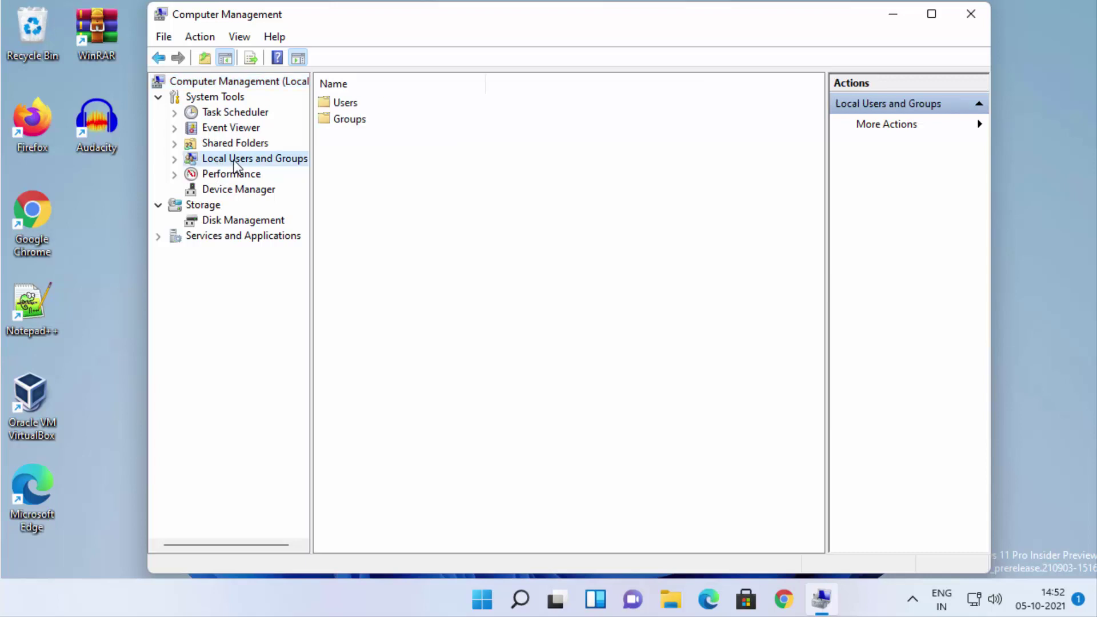
{"action": "left_click", "coordinate": [175, 159]}
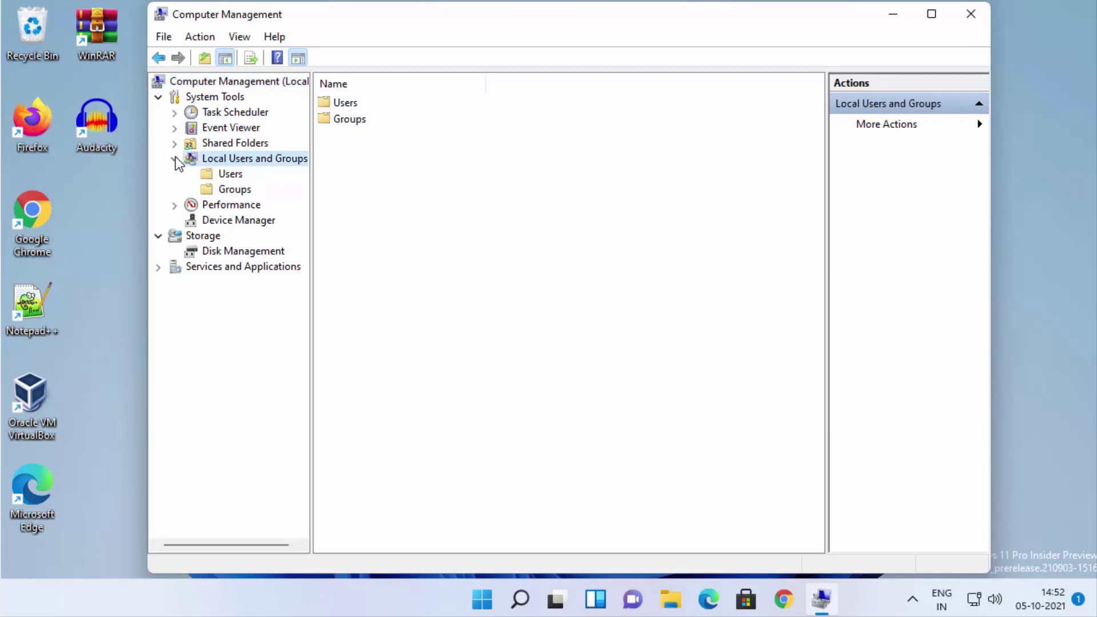
{"action": "left_click", "coordinate": [221, 174]}
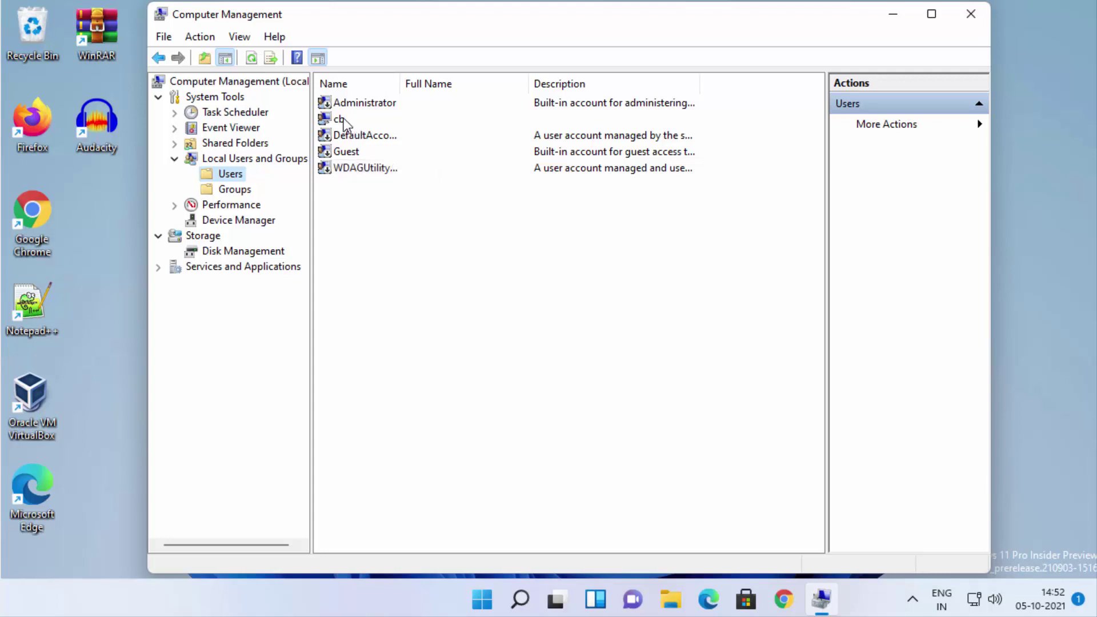
{"action": "left_click", "coordinate": [481, 609]}
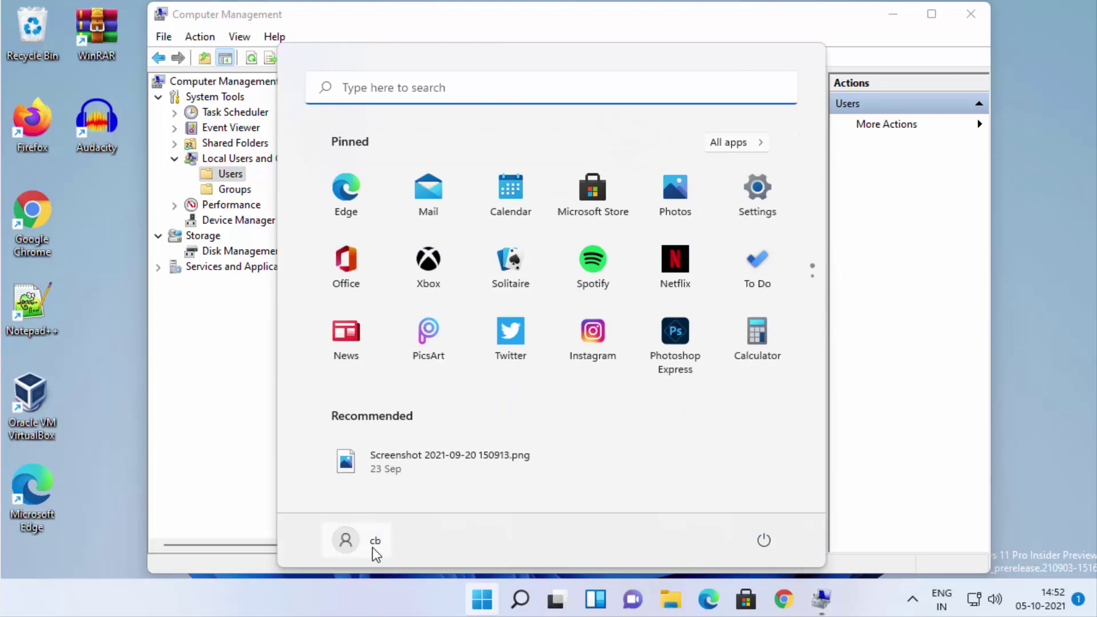
{"action": "left_click", "coordinate": [228, 484]}
{"action": "left_click", "coordinate": [338, 120]}
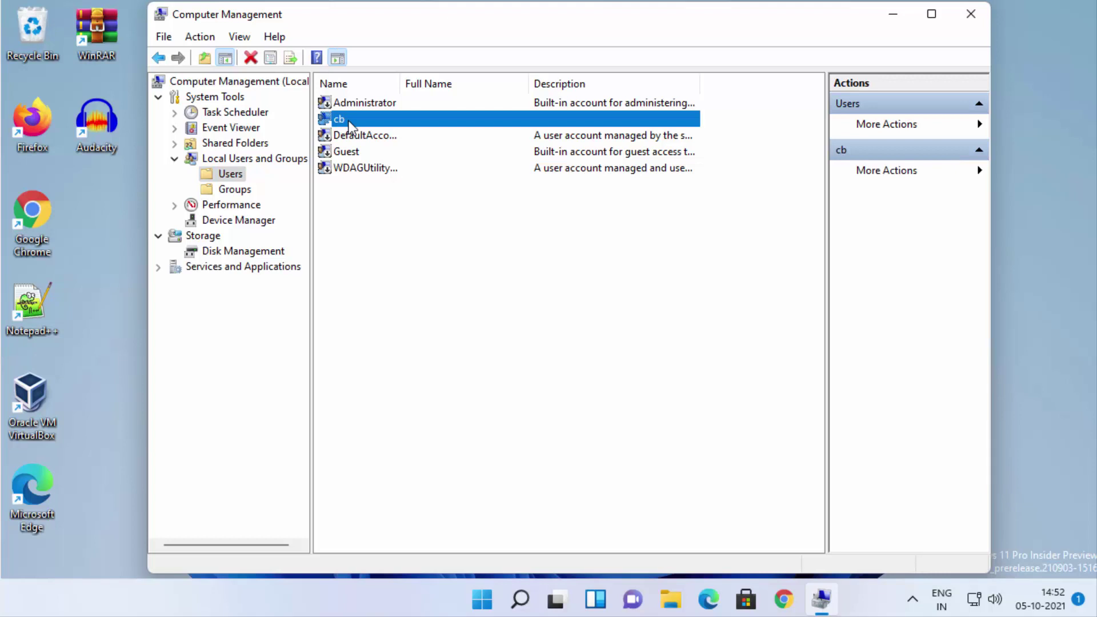
Run Set Password on cb, proceed past the data-loss warning, then close Computer Management
{"action": "right_click", "coordinate": [351, 126]}
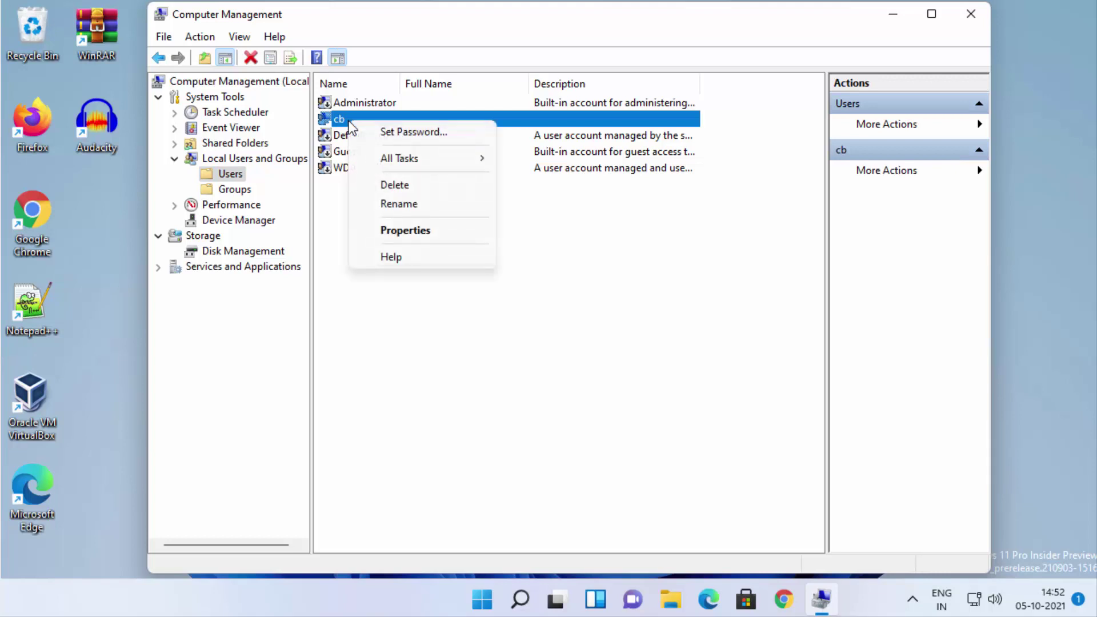
{"action": "left_click", "coordinate": [403, 132]}
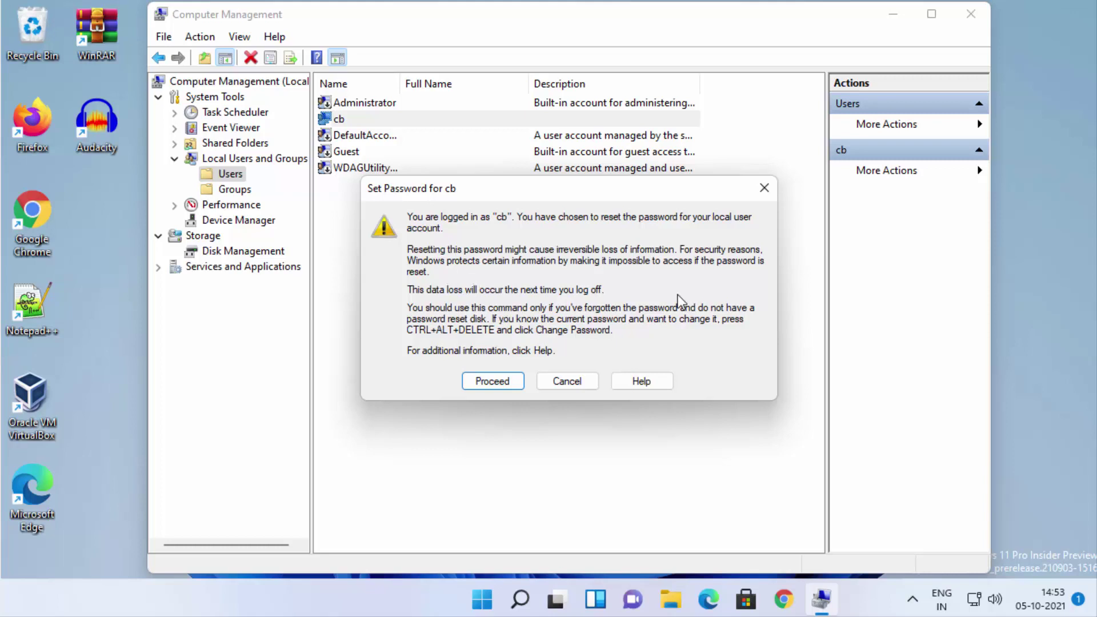
{"action": "left_click", "coordinate": [493, 381]}
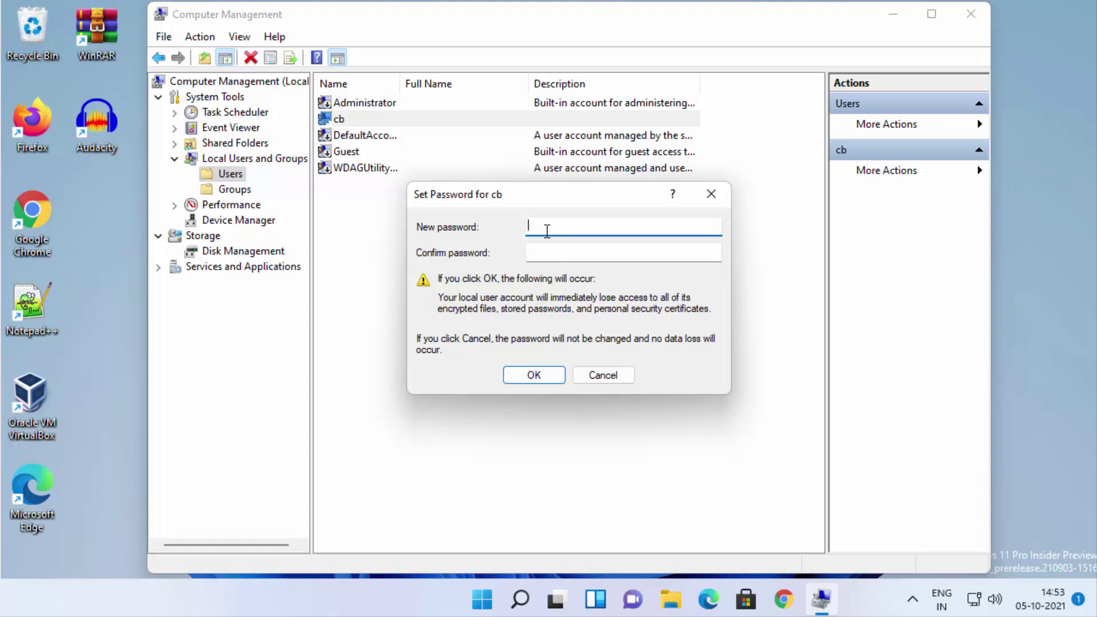
{"action": "left_click", "coordinate": [597, 376]}
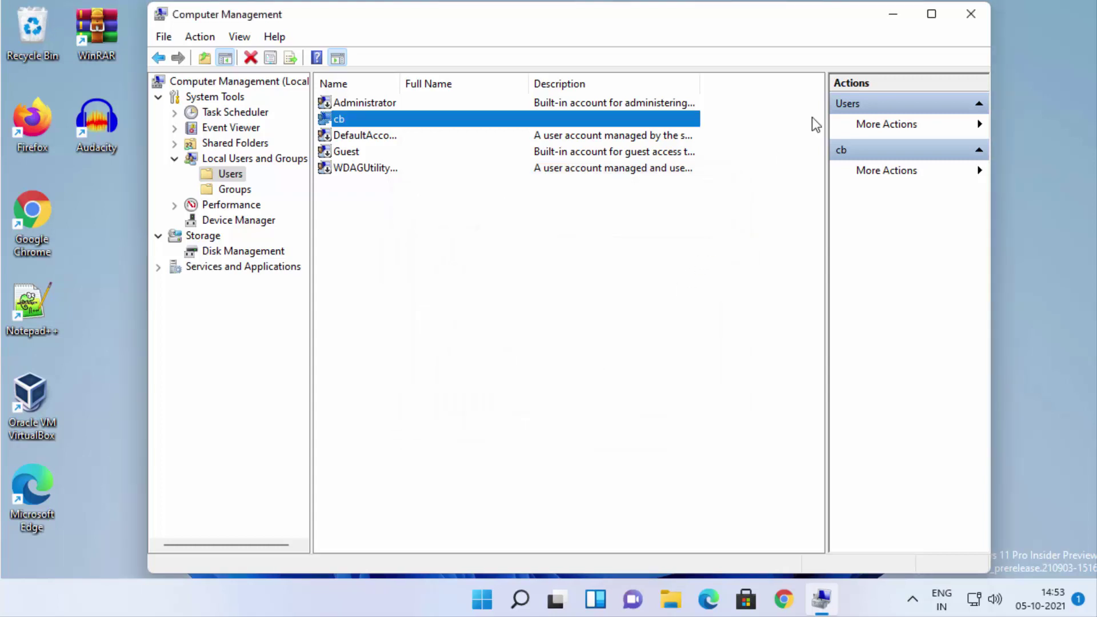
{"action": "left_click", "coordinate": [970, 14]}
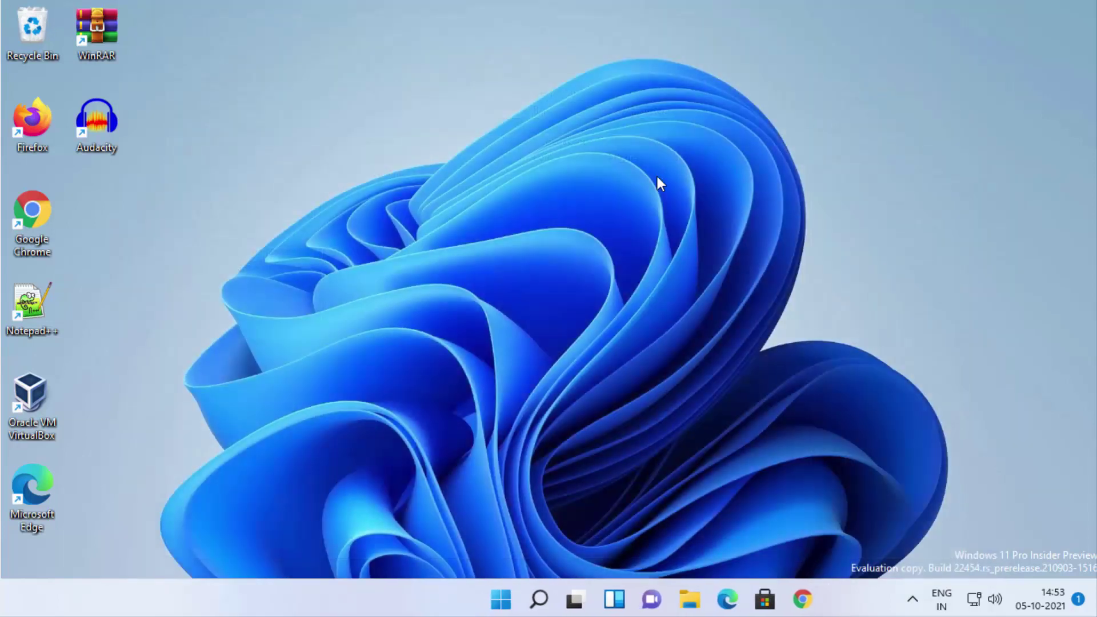